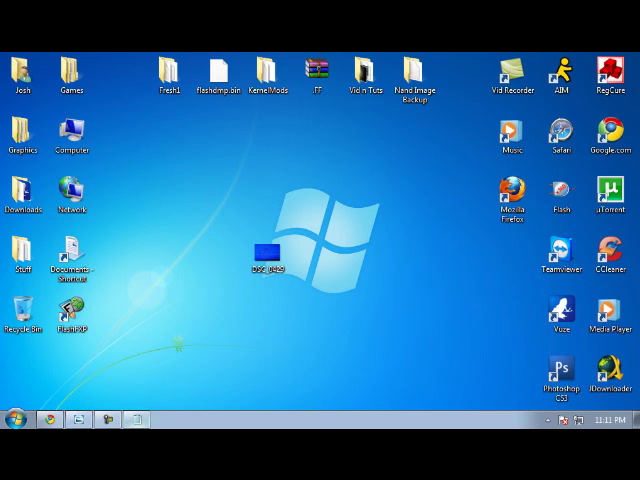
type("Hit the Eject Button on your jtag.")
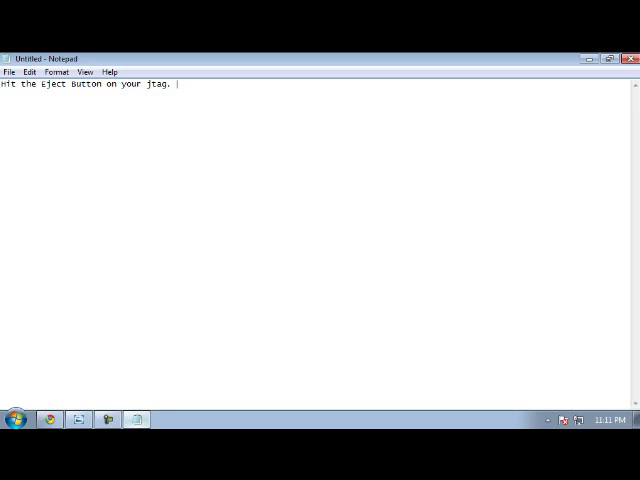
Add the line "Blue screen, called Xell, or Xellous." below the eject-button instruction, then minimize Notepad
key("Return")
type("Blue ")
type("screen,")
type(" called Xell")
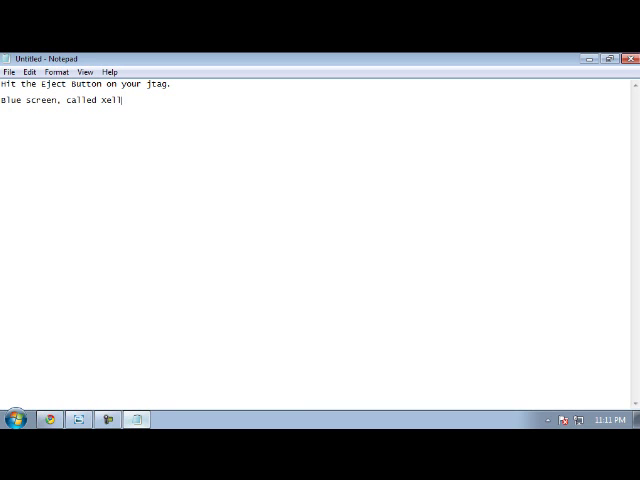
type(", or Xell")
type("ous.")
key("Return")
key("super+d")
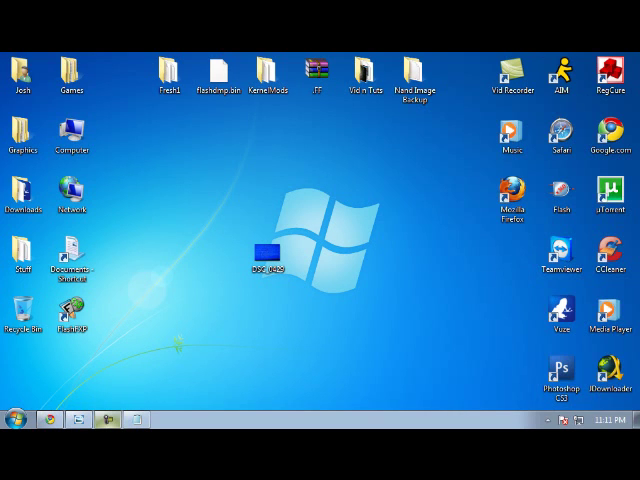
Restore the DSC_0429 Xell boot-screen photo from the taskbar
left_click(80, 419)
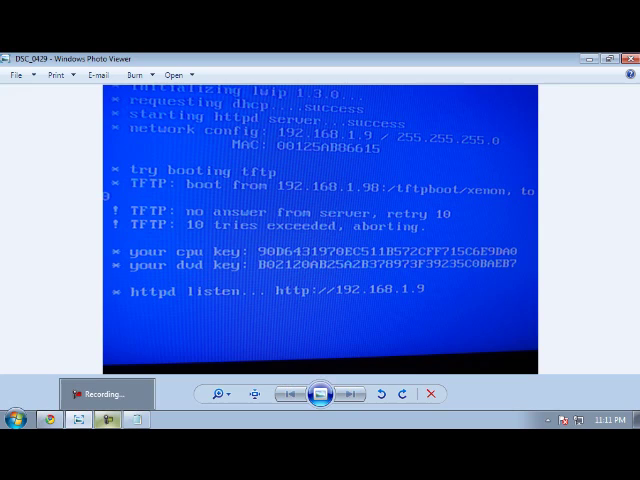
mouse_move(137, 419)
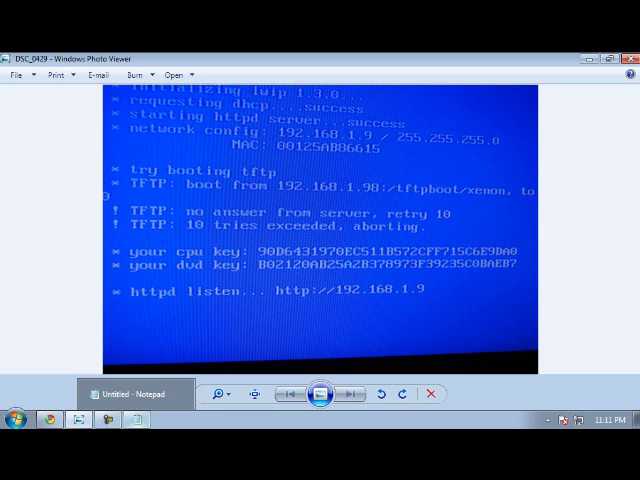
Close the DSC_0429 photo to return to the desktop
key("Escape")
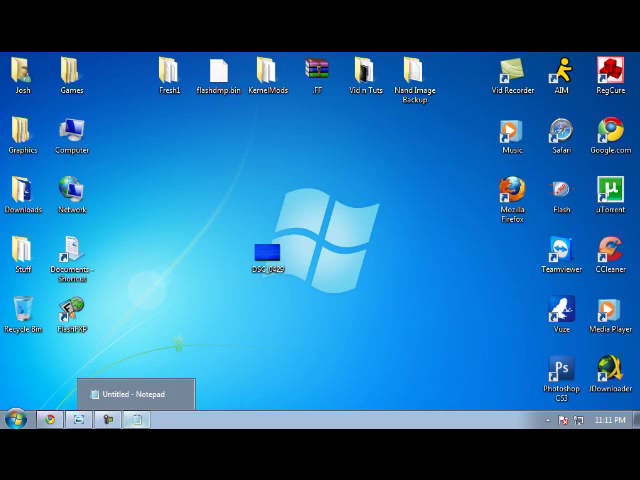